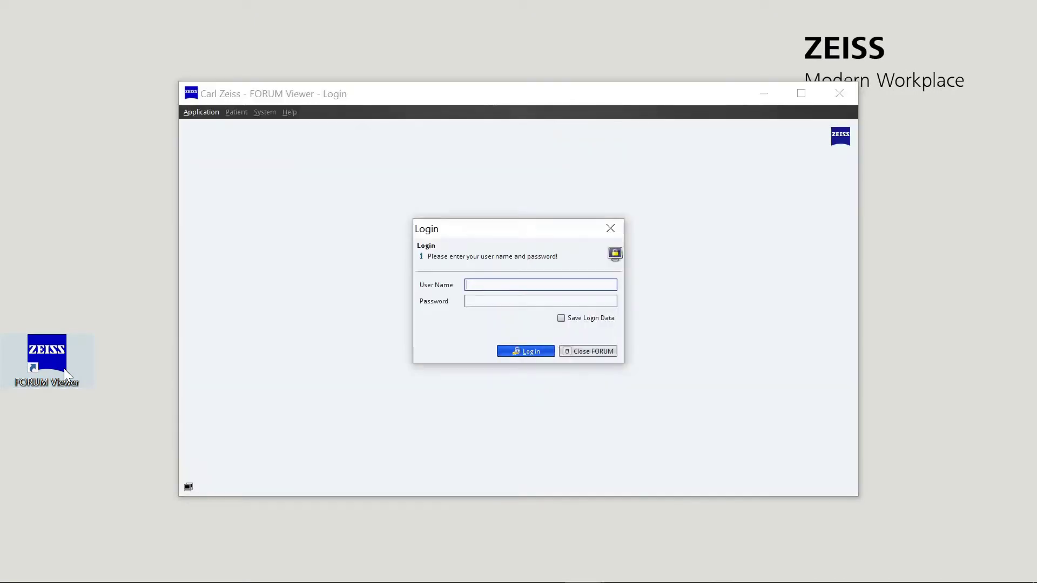
- Sign in to ZEISS FORUM Viewer with the surgeon's e-mail user name and account password
key("Tab")
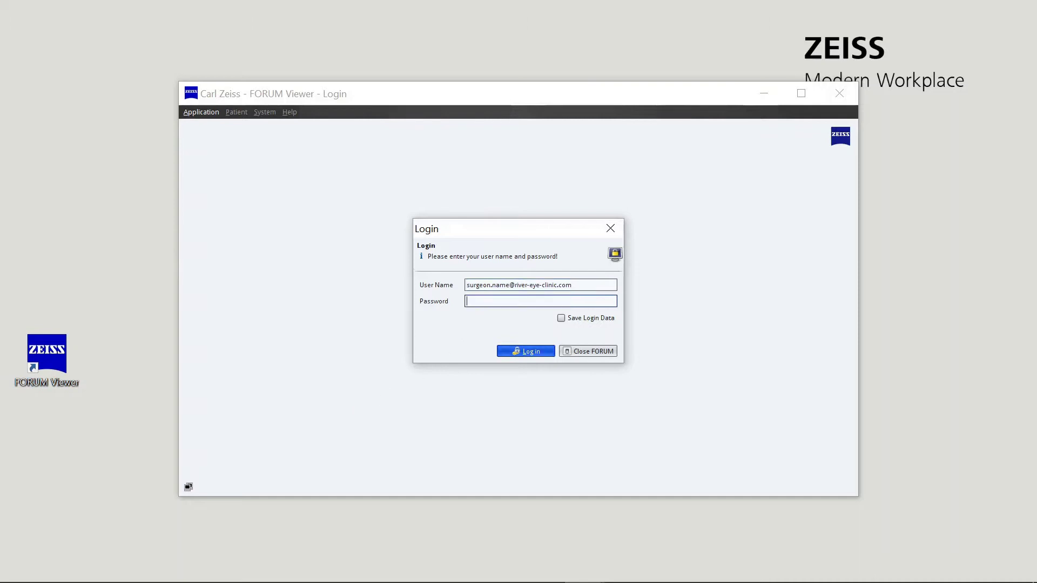
type("●●●●●●●●●●●●●")
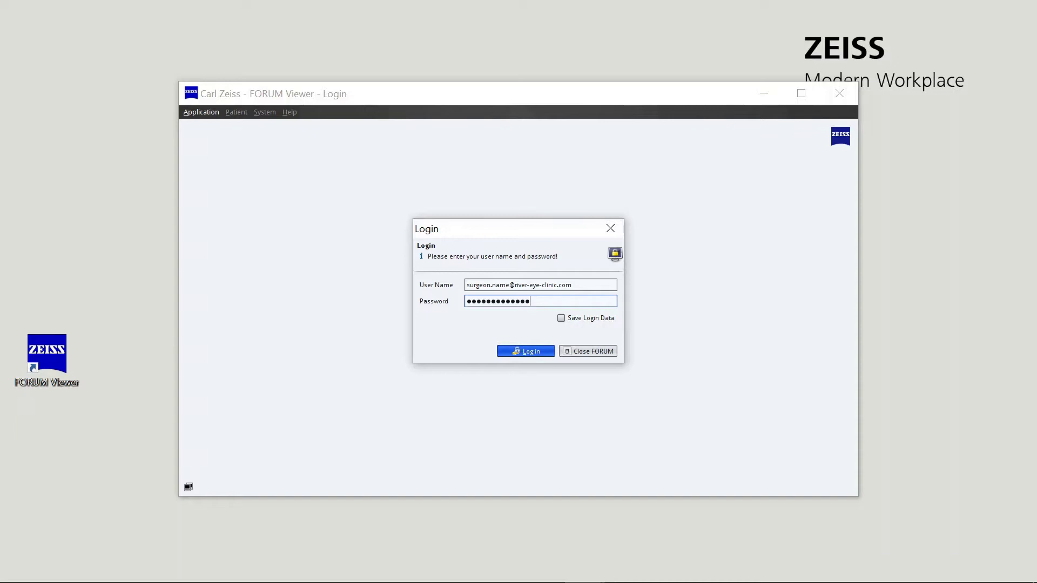
left_click(532, 353)
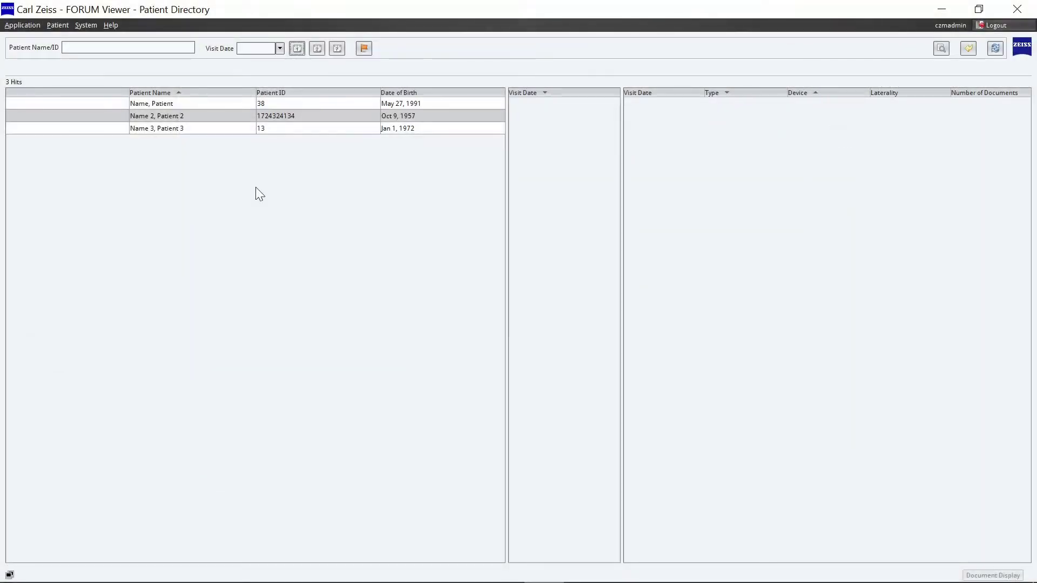
- Open patient 38's documents and start a Plan Cataract Surgery precalculation
left_click(214, 123)
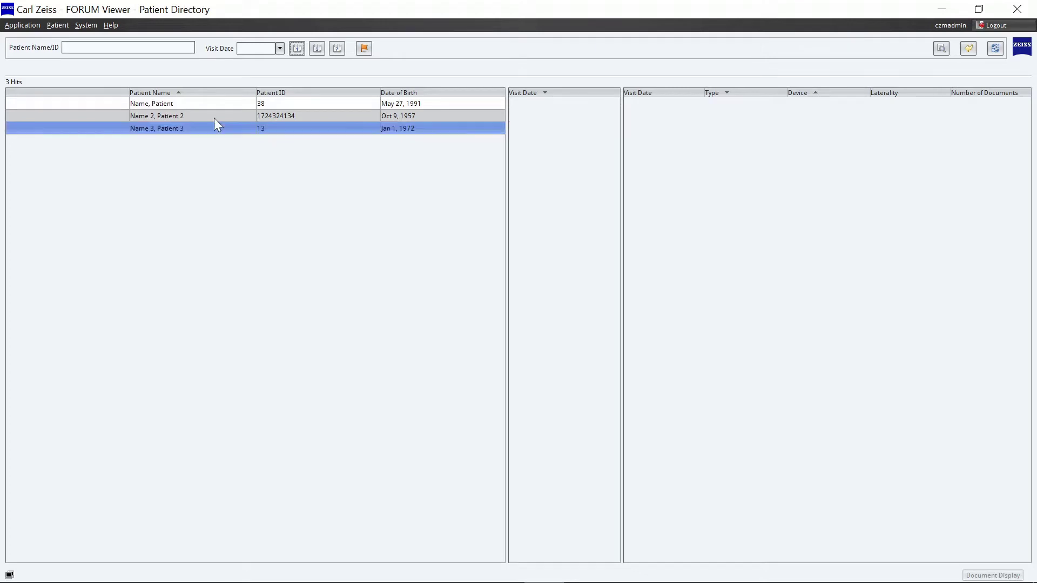
left_click(206, 105)
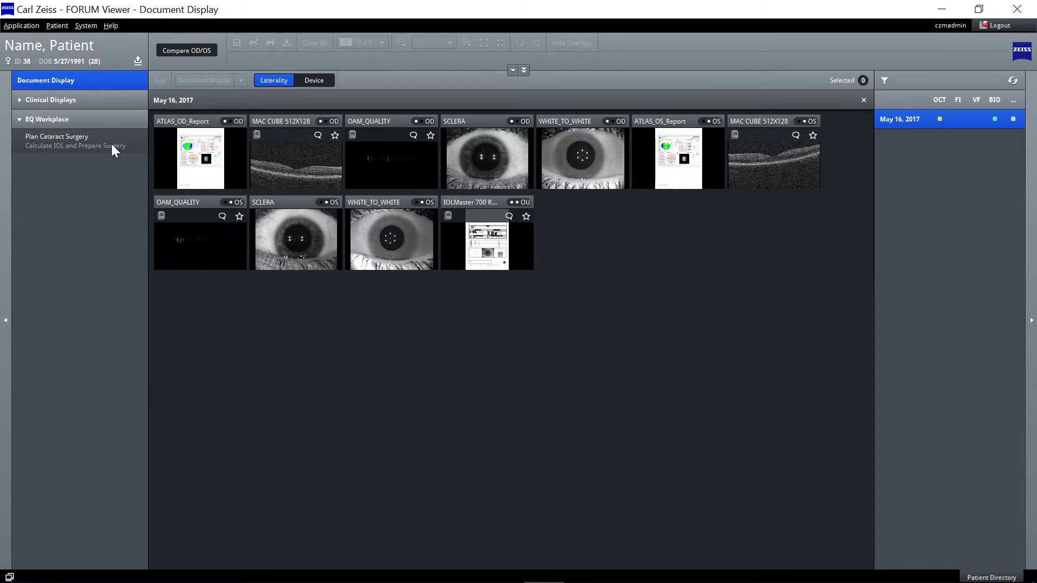
left_click(111, 144)
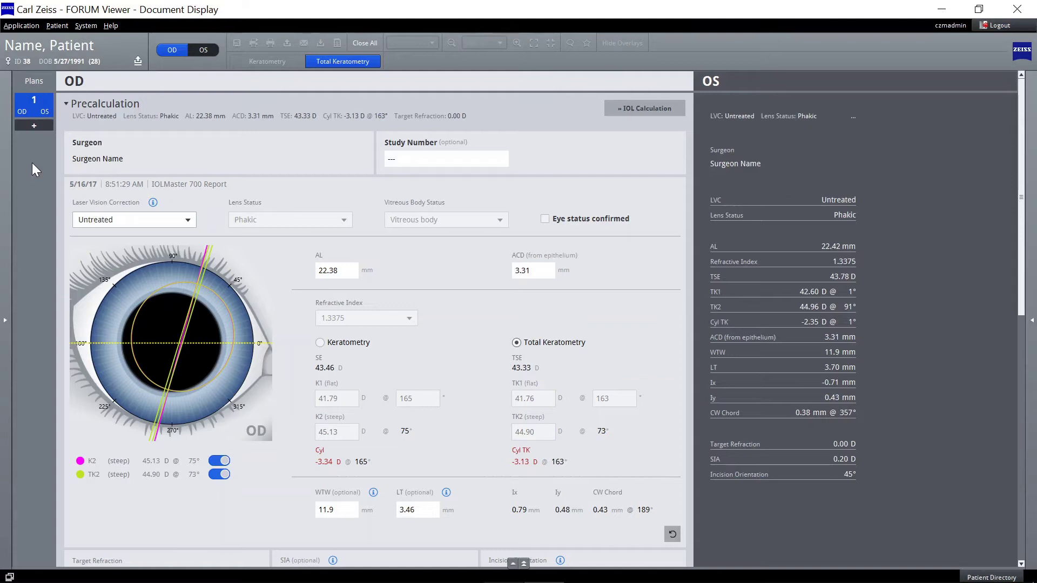
- Switch the plan to OS, enter Study Number 001 and tick Eye status confirmed
left_click(204, 49)
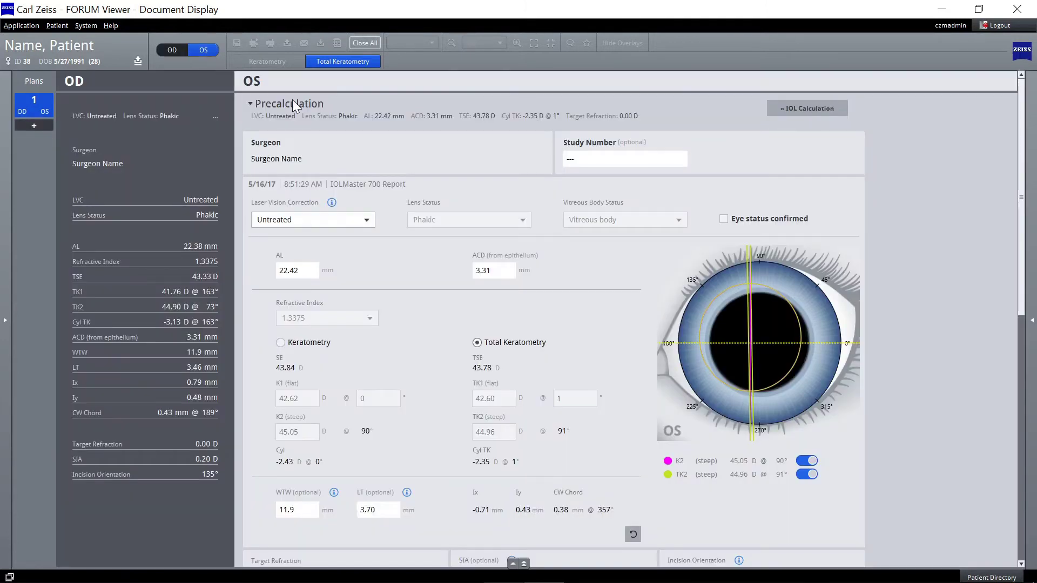
left_click(583, 159)
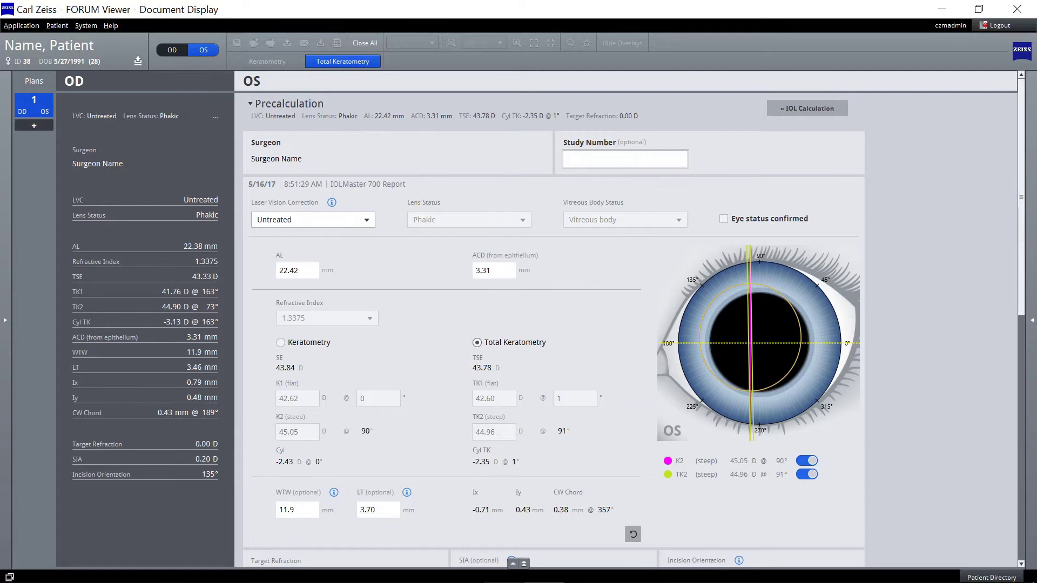
type("001")
left_click(586, 181)
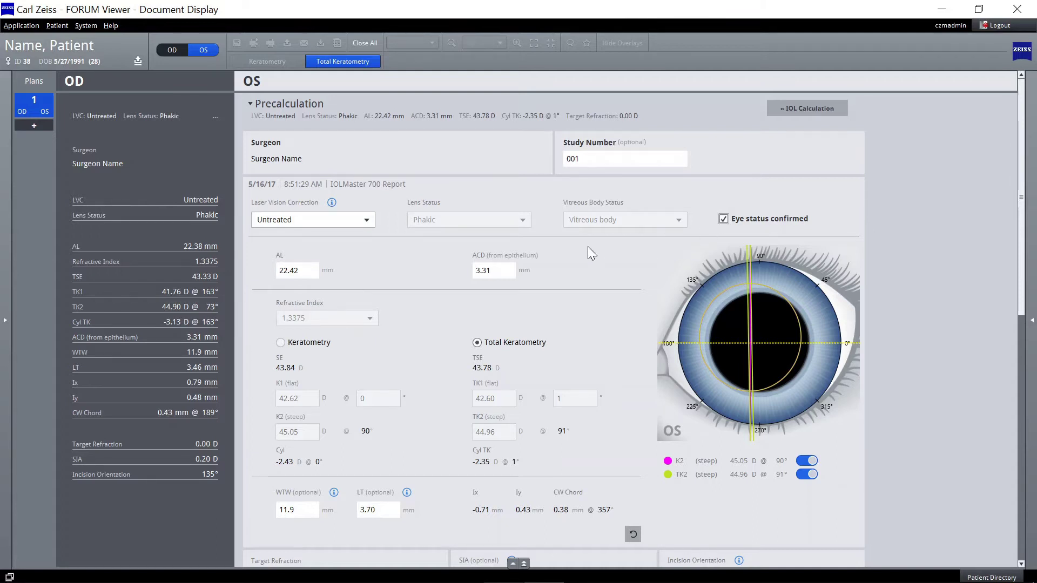
- Add the MAC CUBE 512X128 OS scan as a second document beside ATLAS_OS_Report
scroll(589, 248, "down", 2)
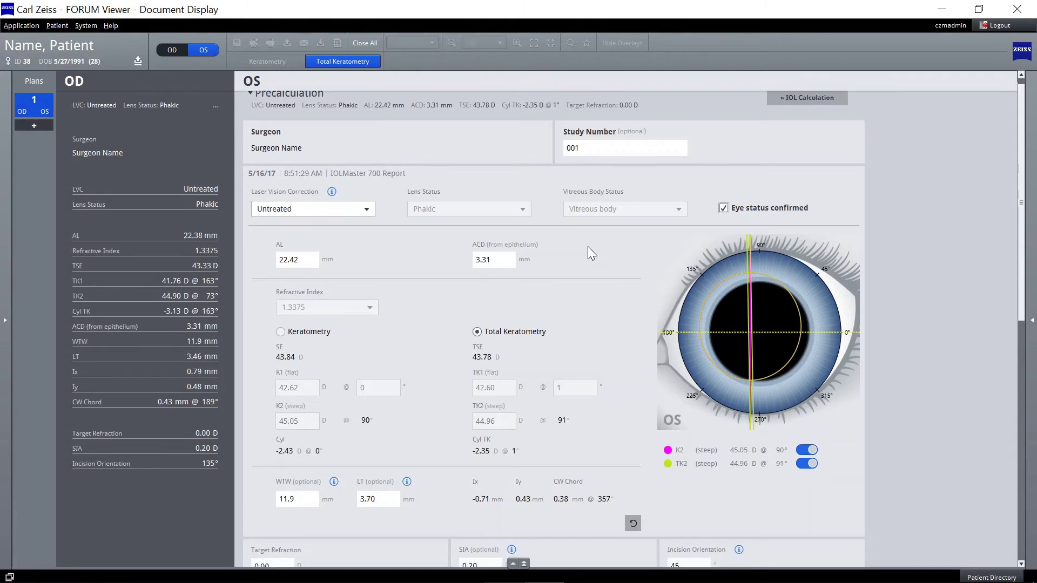
scroll(588, 246, "down", 1)
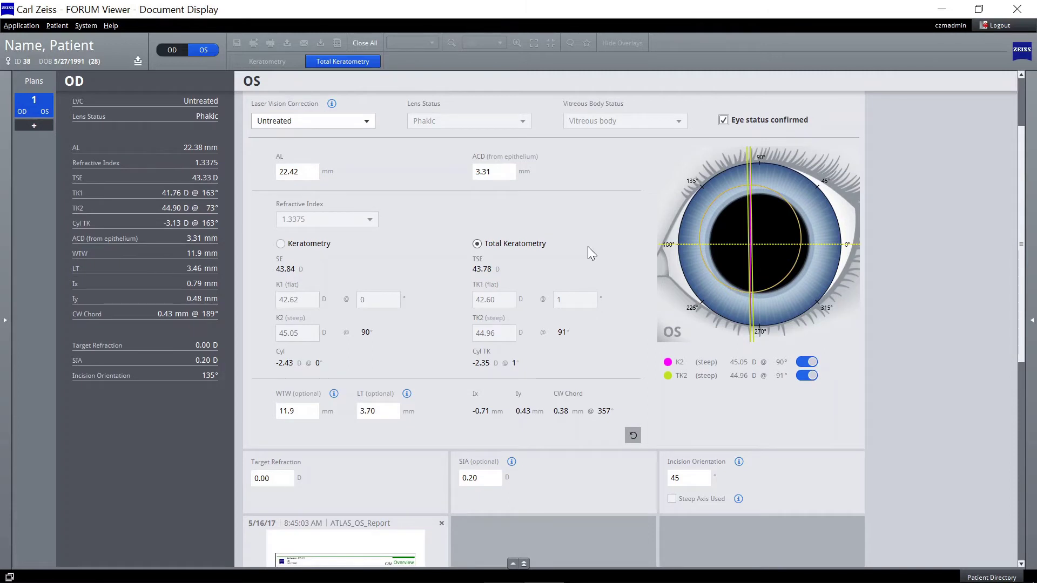
scroll(591, 252, "down", 4)
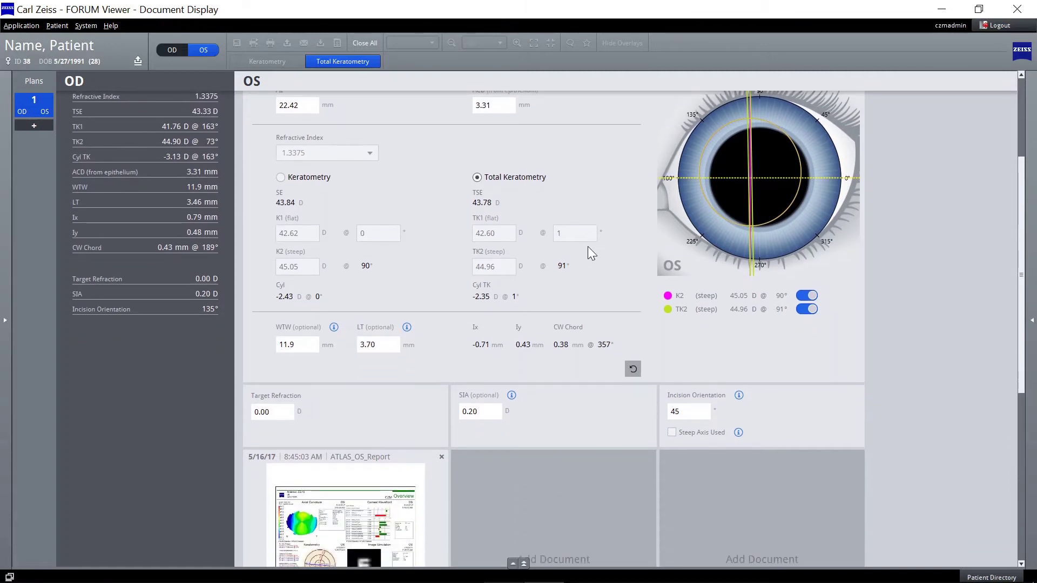
scroll(590, 251, "down", 4)
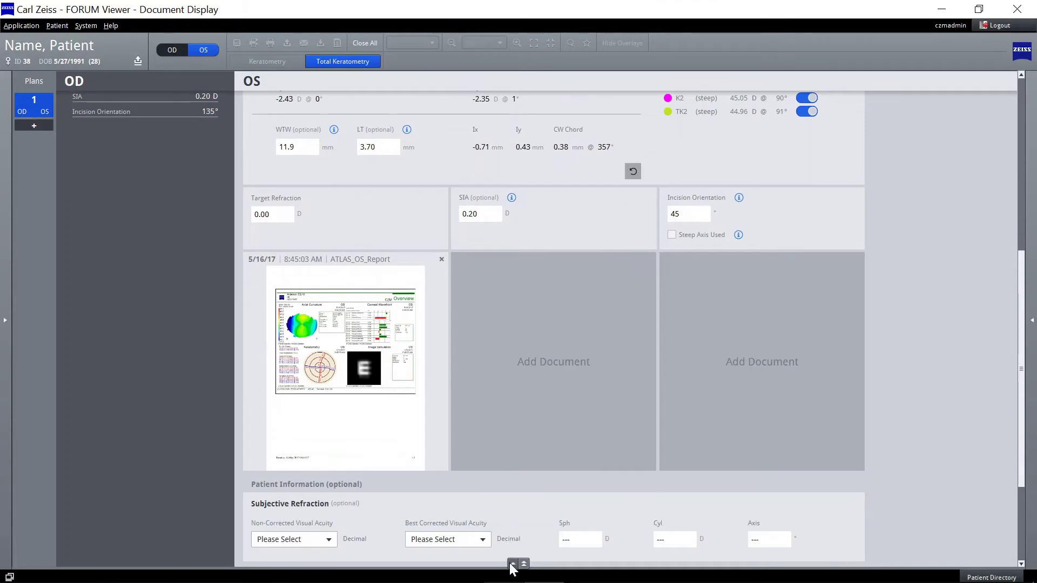
left_click(510, 563)
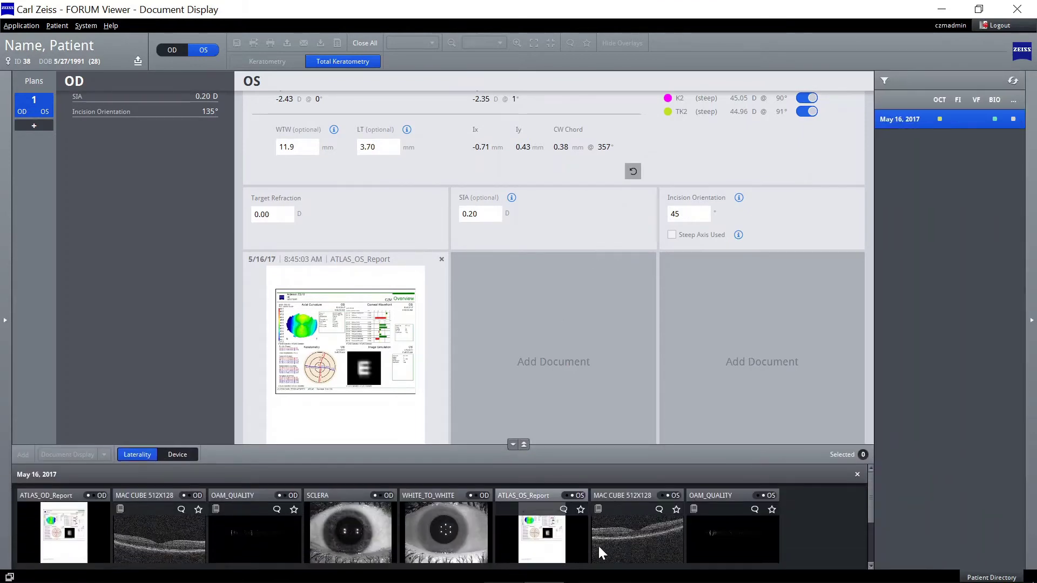
left_click_drag(649, 542, 573, 362)
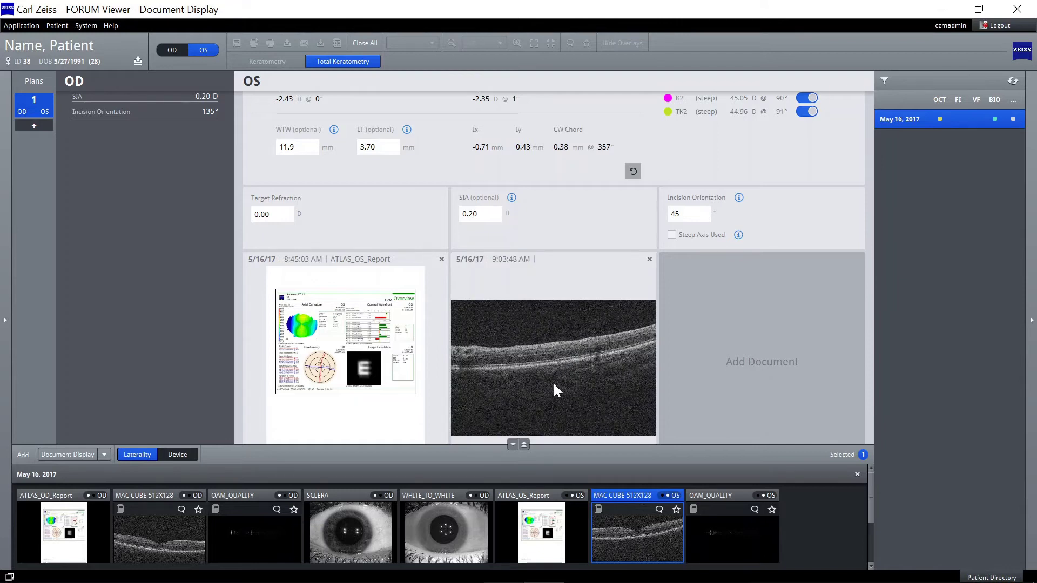
left_click(512, 443)
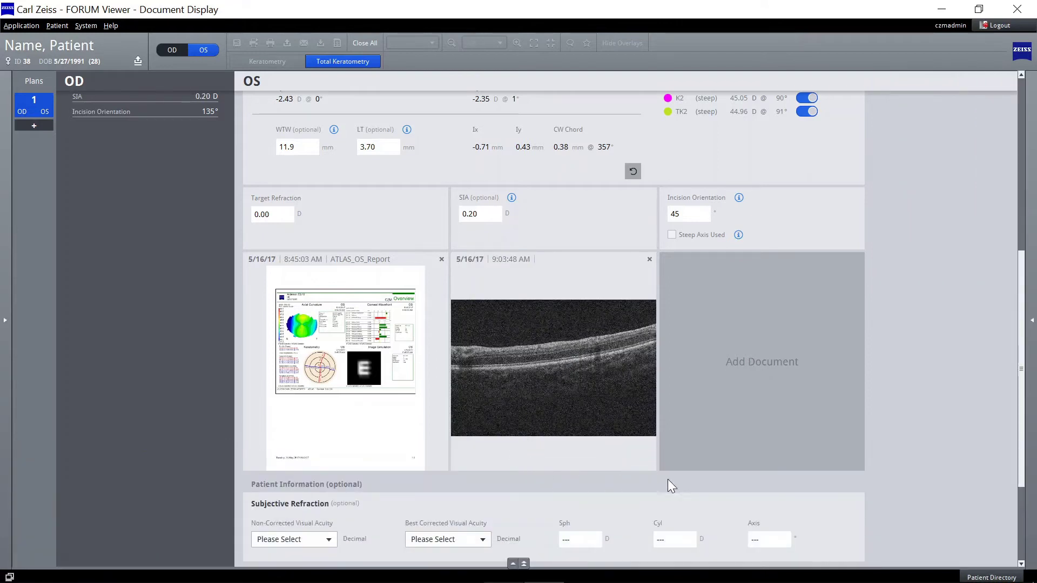
scroll(744, 478, "down", 2)
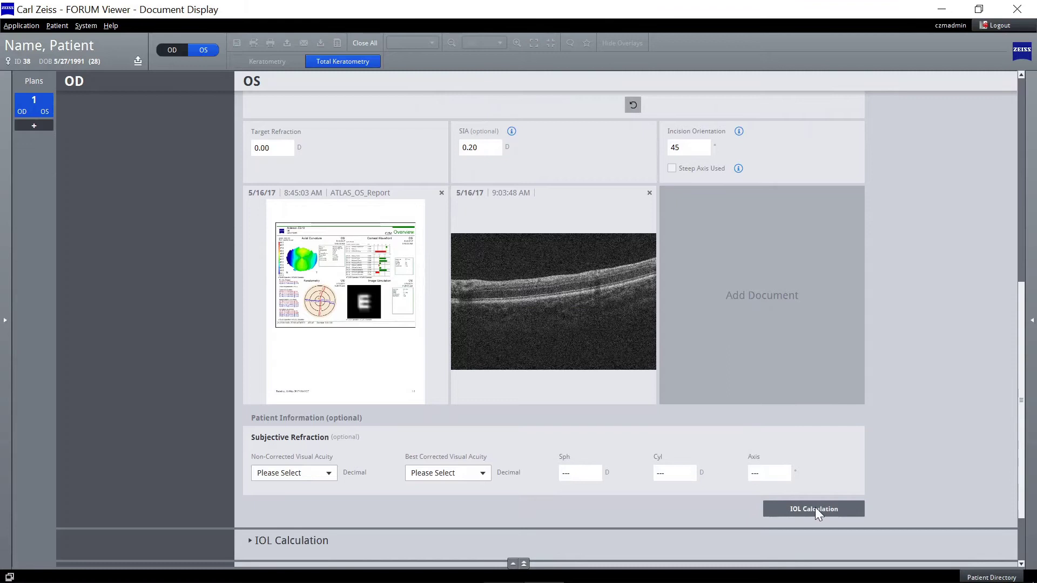
- Run the IOL calculation for the left eye and review the lens panels
left_click(815, 509)
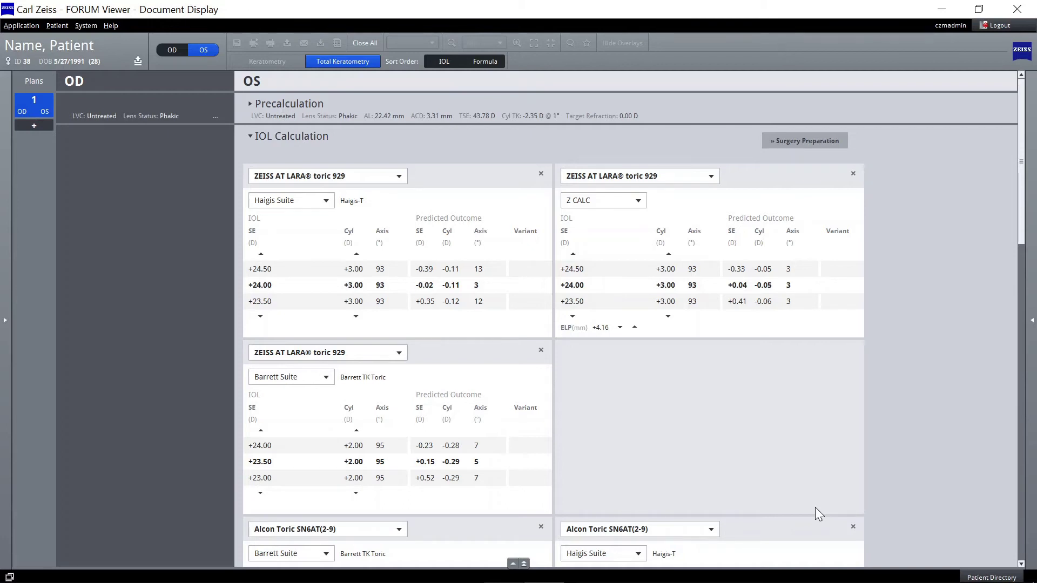
scroll(733, 453, "down", 2)
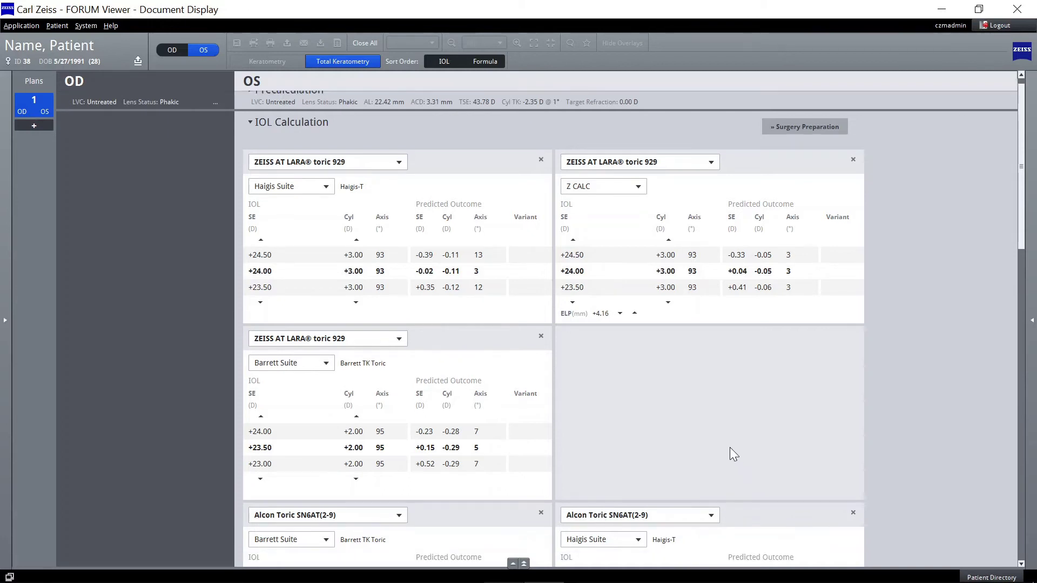
scroll(733, 454, "down", 4)
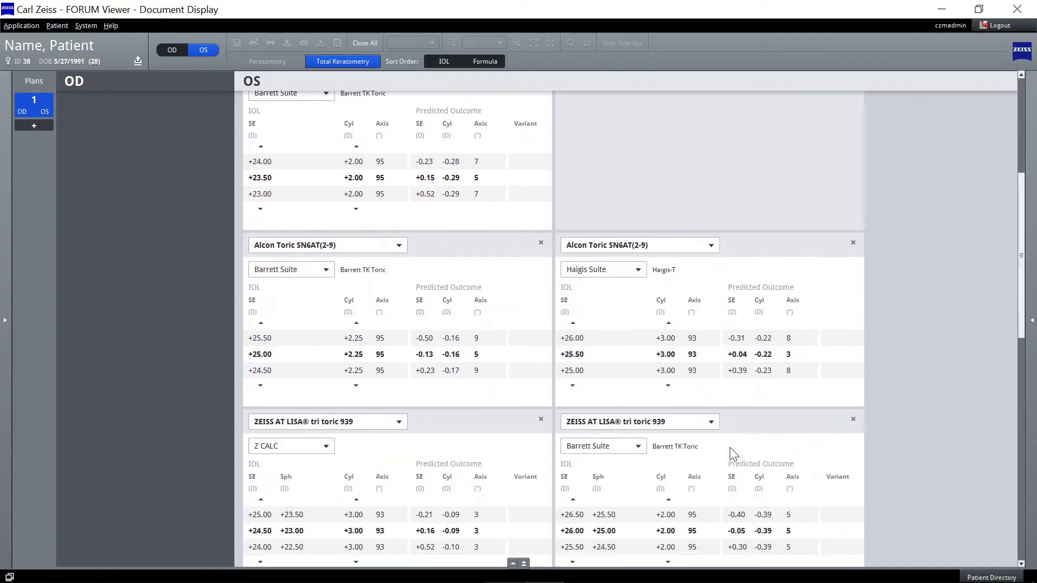
scroll(729, 448, "down", 4)
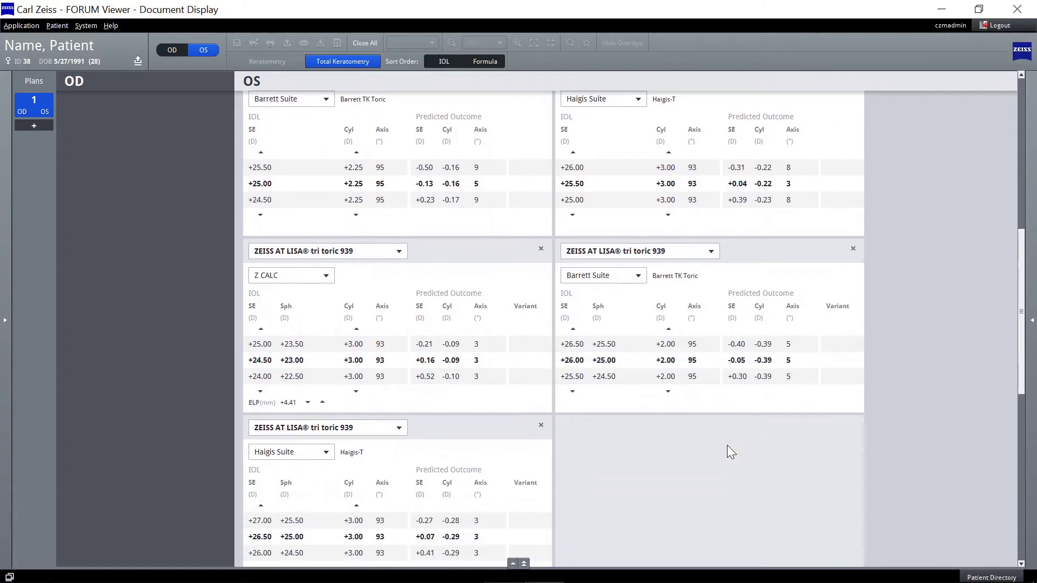
- Select the +25.00 D AT LISA tri toric 939 in Z CALC, MP variant, for surgery preparation
left_click(261, 330)
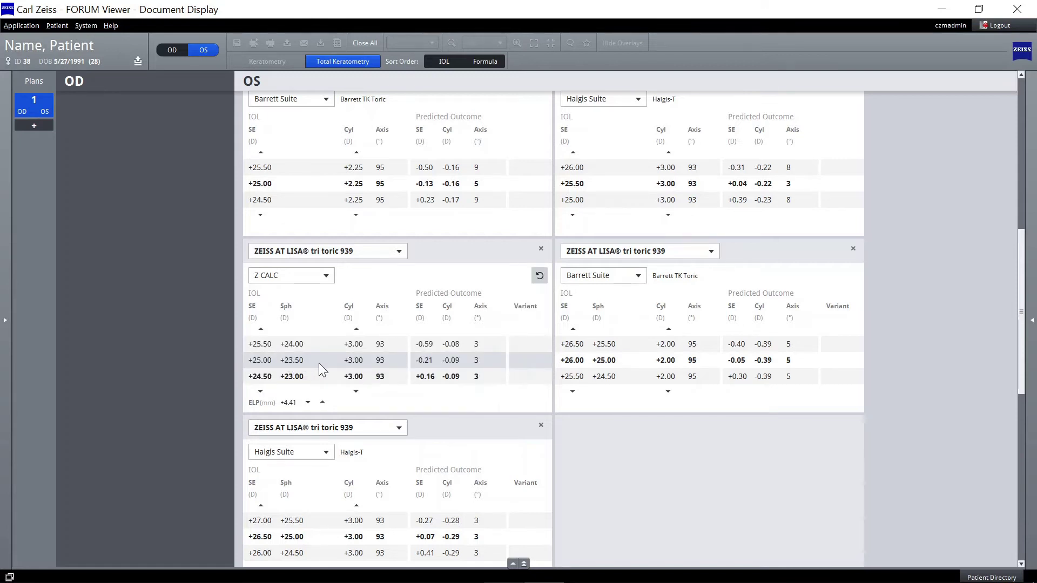
left_click(319, 362)
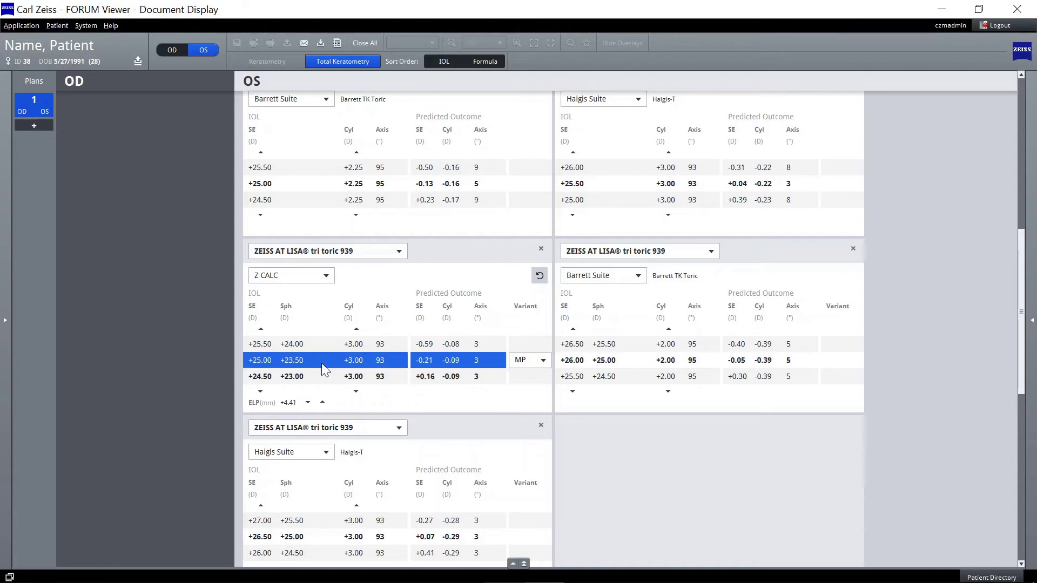
left_click(530, 362)
left_click(542, 360)
scroll(572, 400, "down", 2)
scroll(752, 443, "down", 6)
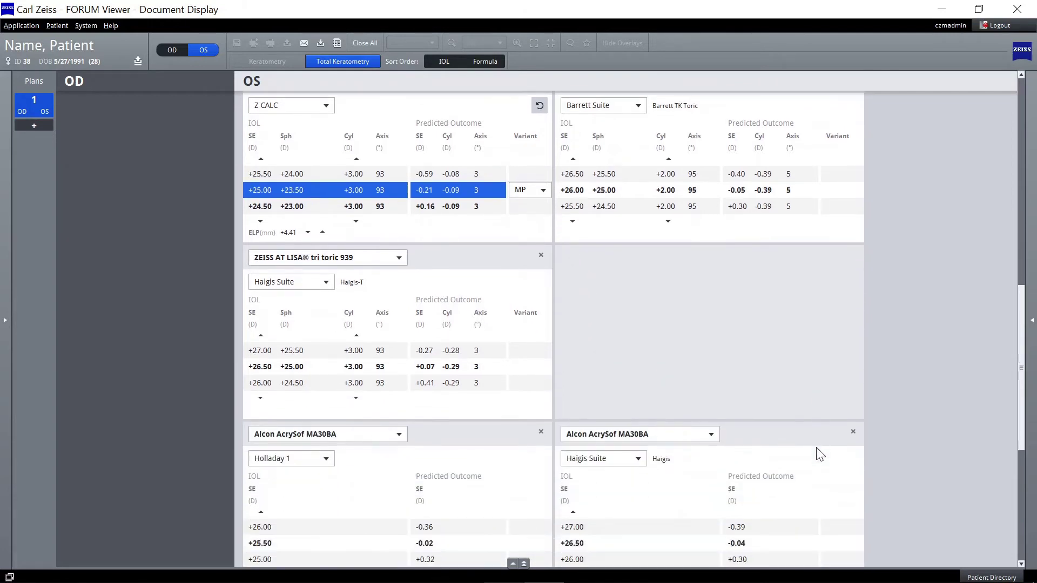
scroll(816, 447, "down", 5)
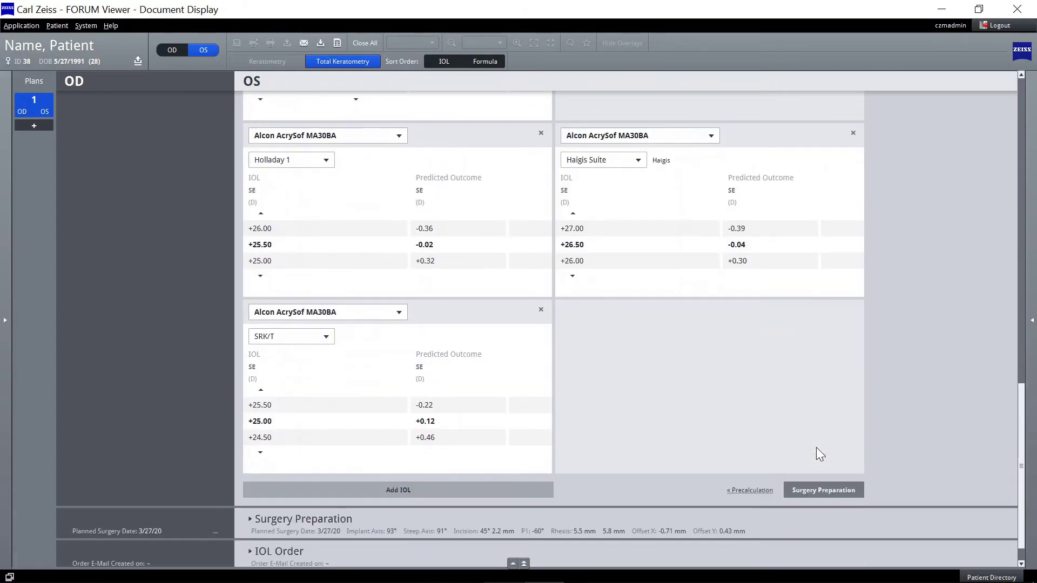
left_click(823, 489)
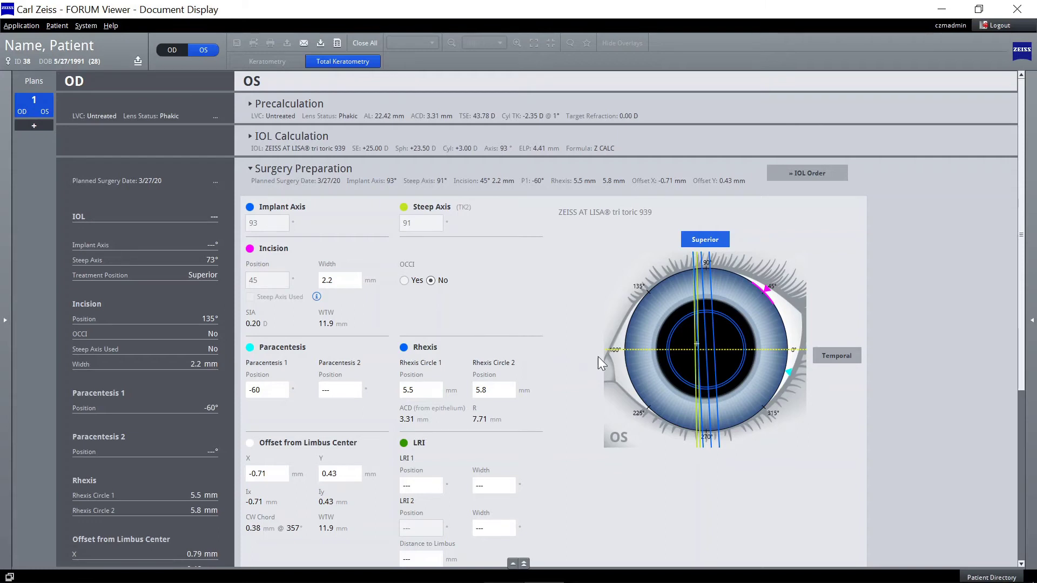
- Set the eye diagram to Temporal orientation and complete the OS plan, locking it
left_click(840, 355)
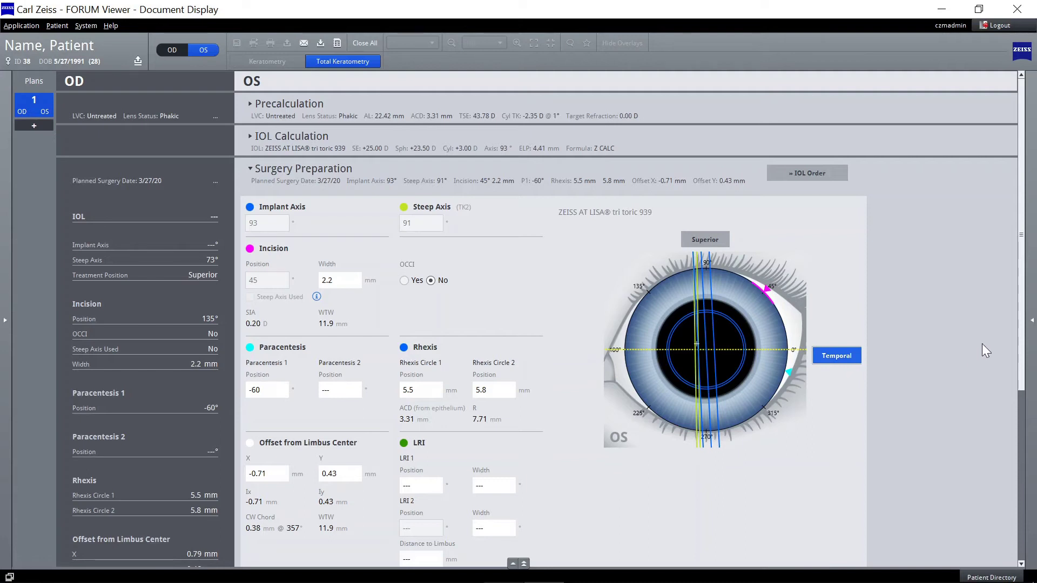
left_click_drag(1024, 330, 1023, 446)
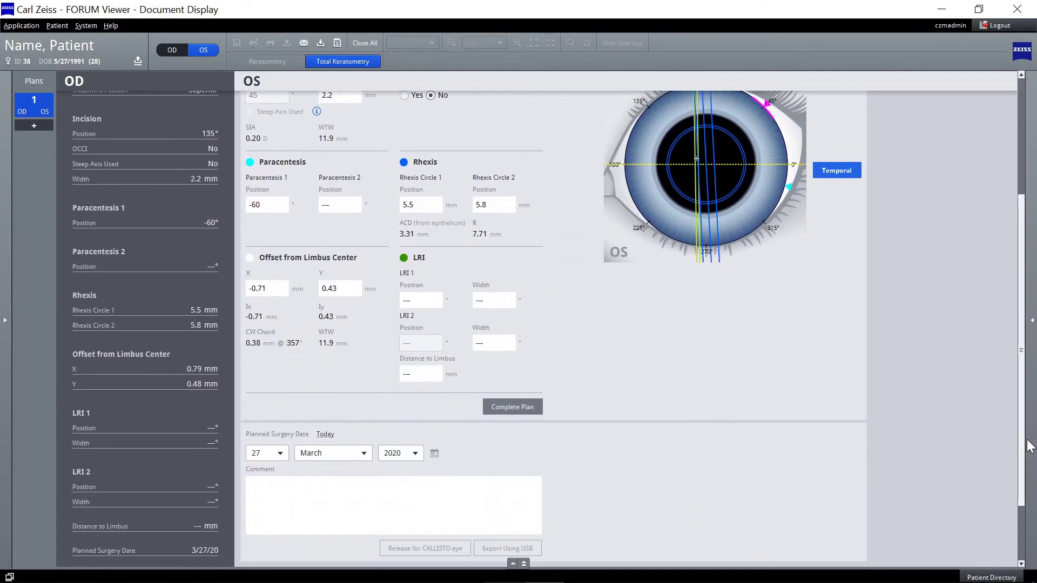
left_click(506, 406)
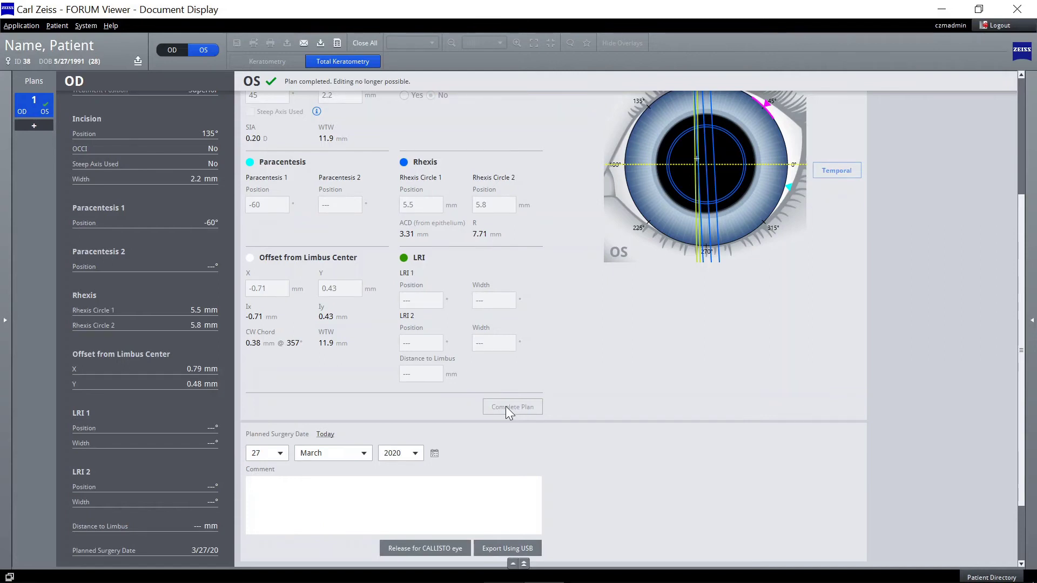
- Set the surgery date to 2 April 2020 and release the OS plan for CALLISTO eye
scroll(528, 440, "down", 1)
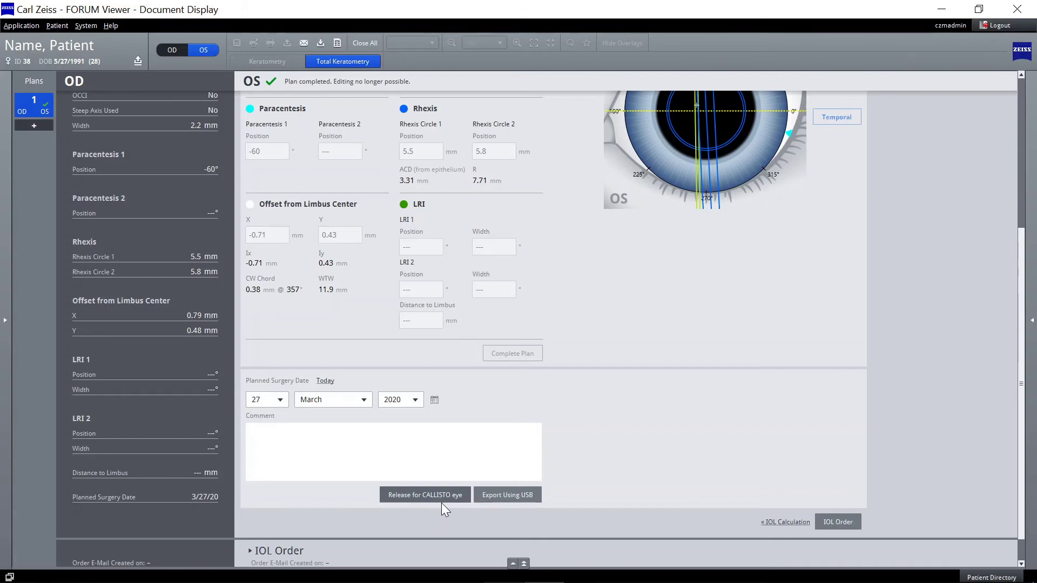
left_click(280, 400)
left_click(270, 428)
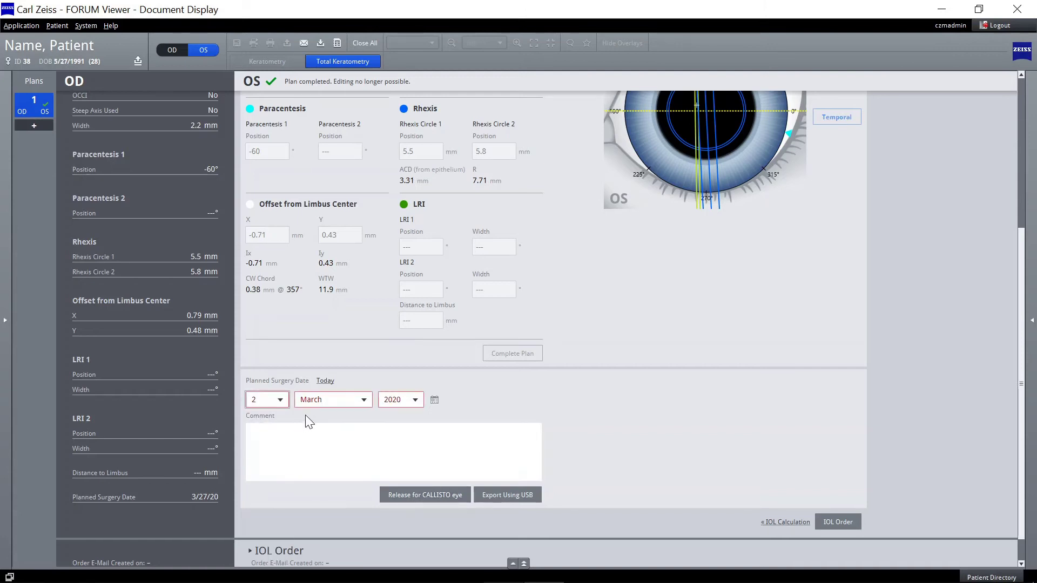
left_click(332, 401)
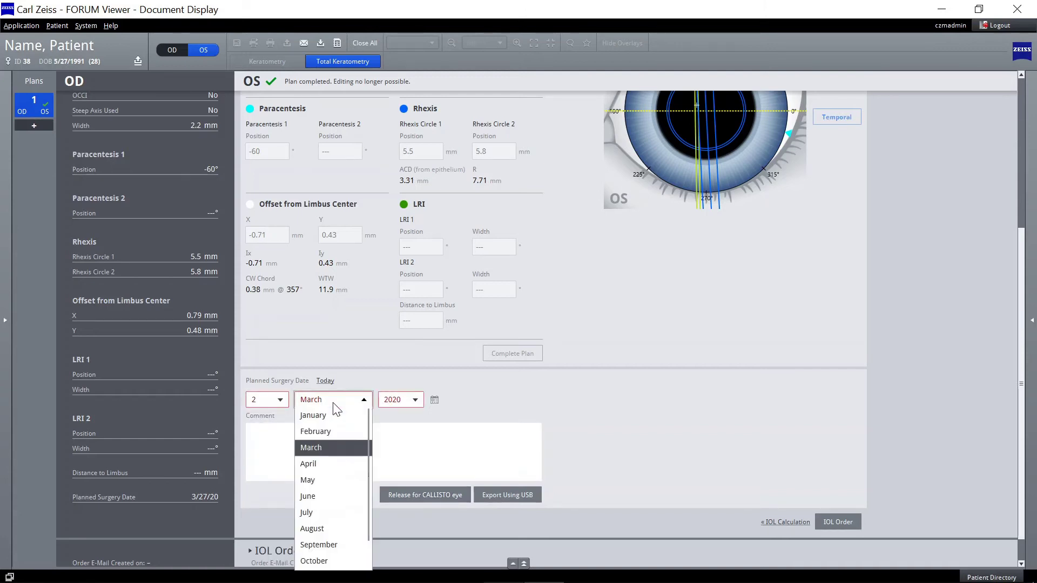
left_click(323, 463)
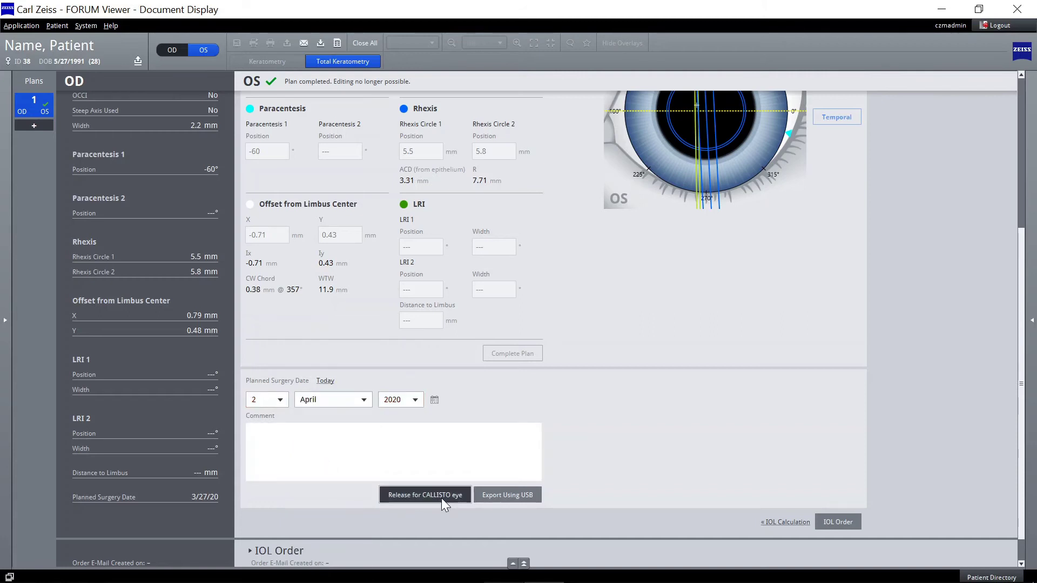
left_click(424, 495)
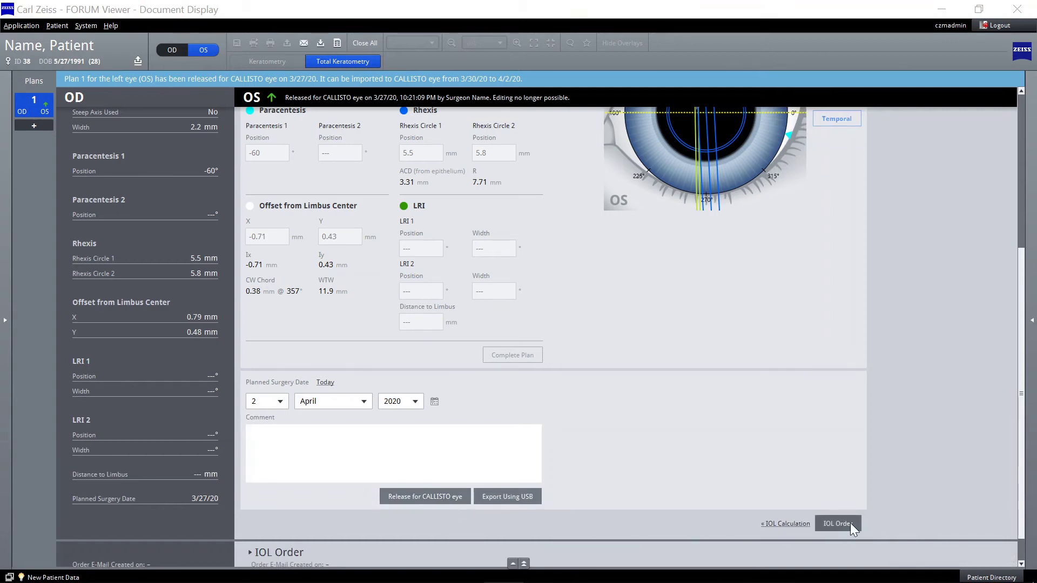
- E-mail the AT LISA tri toric 939 order with IOL Order Form.pdf attached
left_click(836, 523)
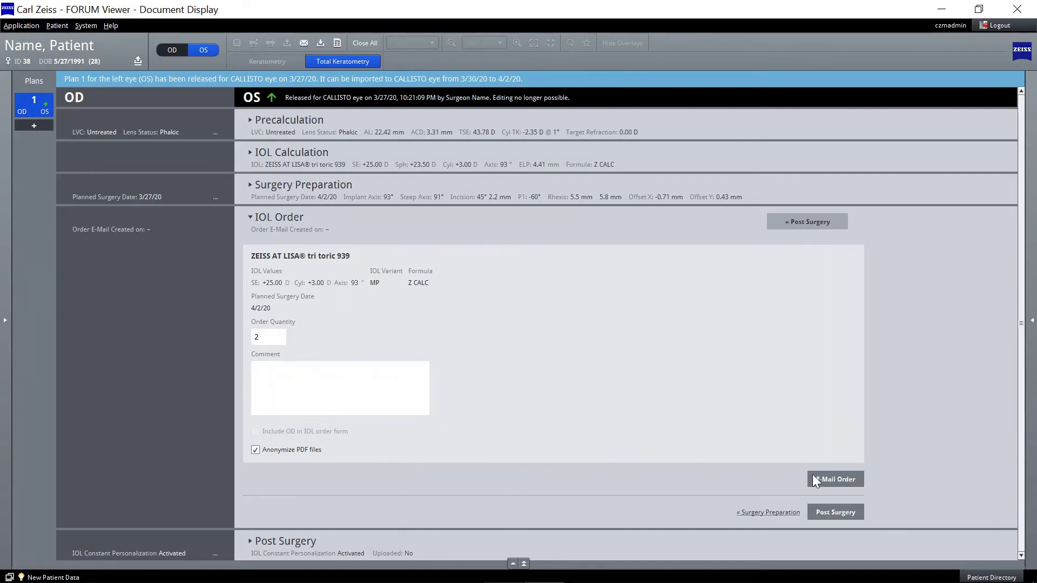
left_click(831, 479)
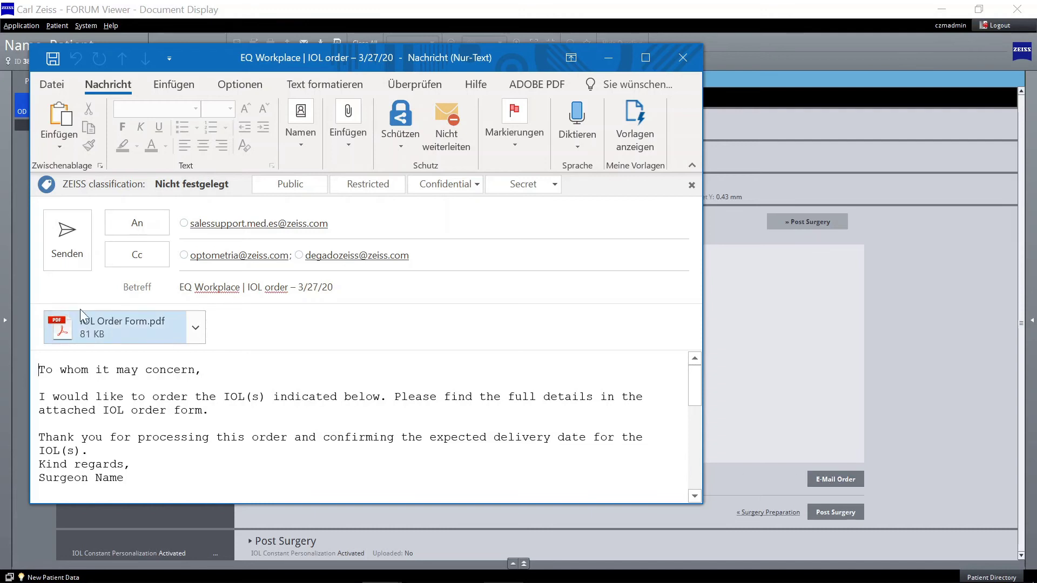
left_click(60, 254)
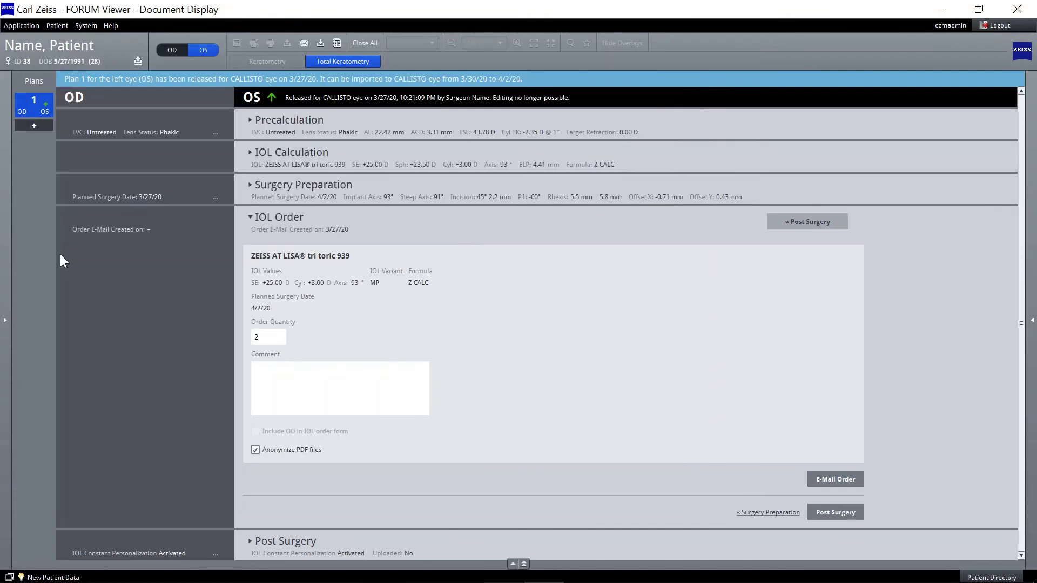